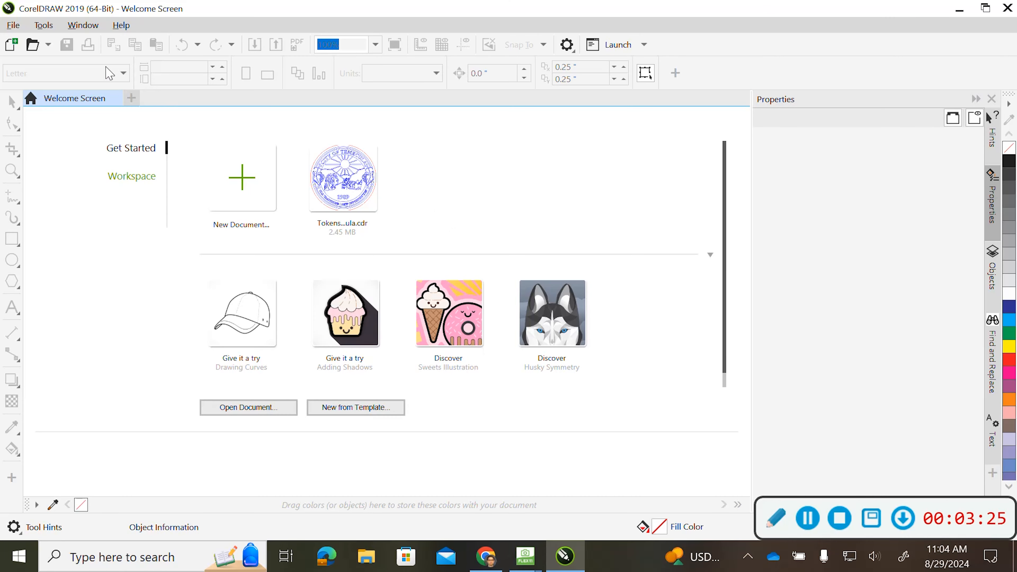
Open the DXF file Part Studio 1 - Sketch 1 (7) from Downloads, importing it in English units (1 unit = 1 inch) at 1:1 scale.
{"action": "left_click", "coordinate": [12, 26]}
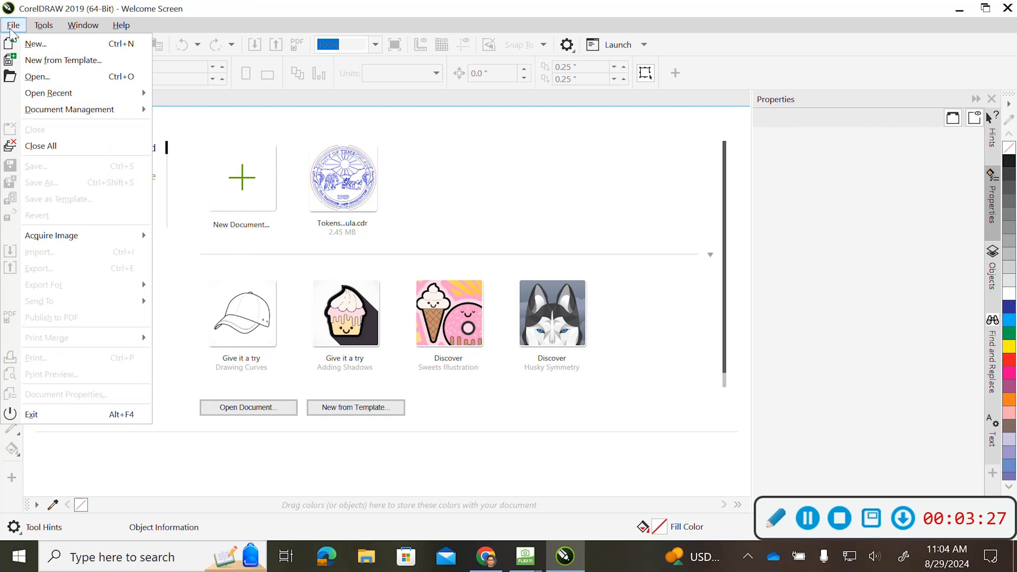
{"action": "left_click", "coordinate": [37, 77]}
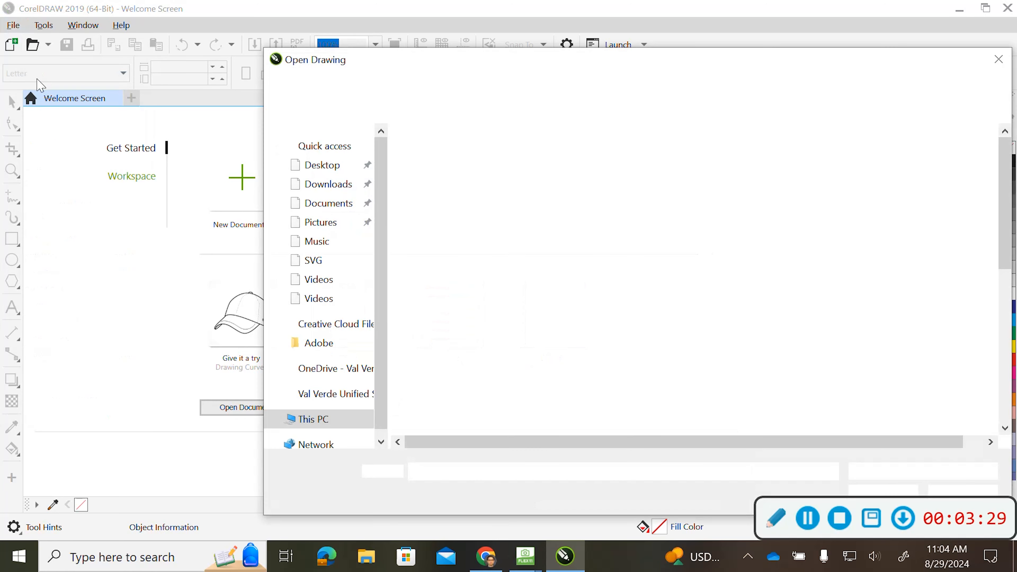
{"action": "left_click", "coordinate": [333, 192]}
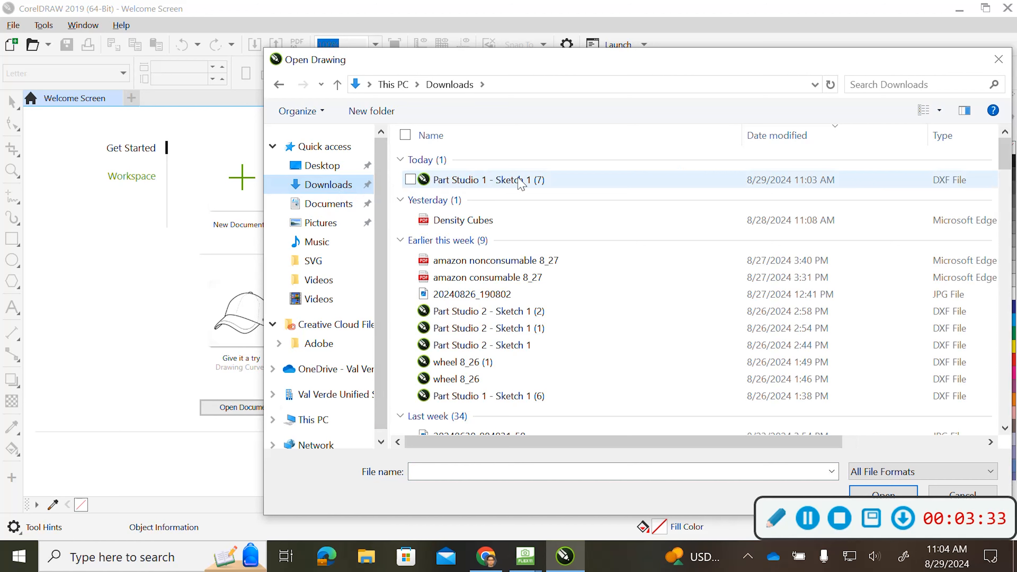
{"action": "double_click", "coordinate": [487, 180]}
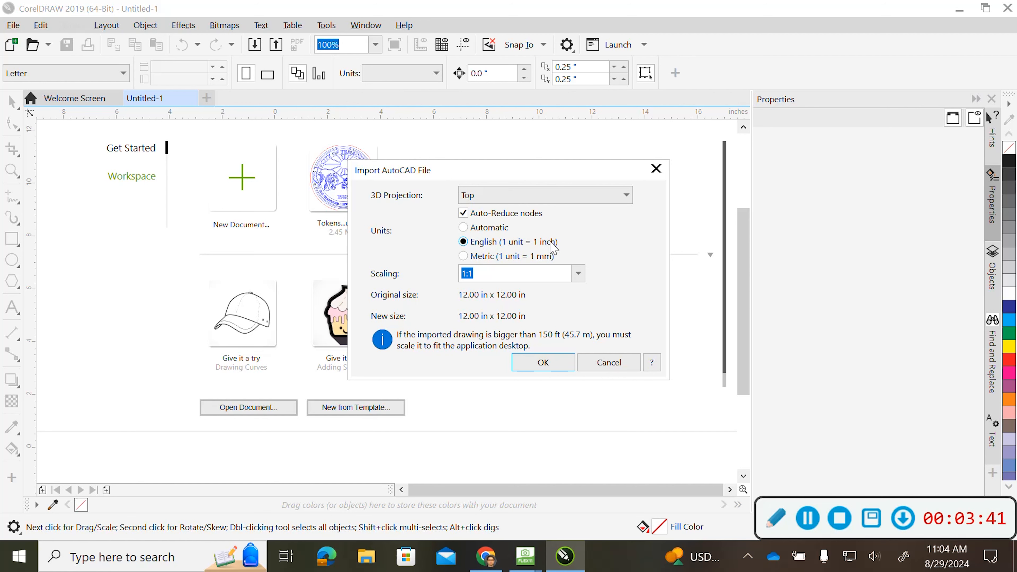
{"action": "left_click", "coordinate": [541, 362]}
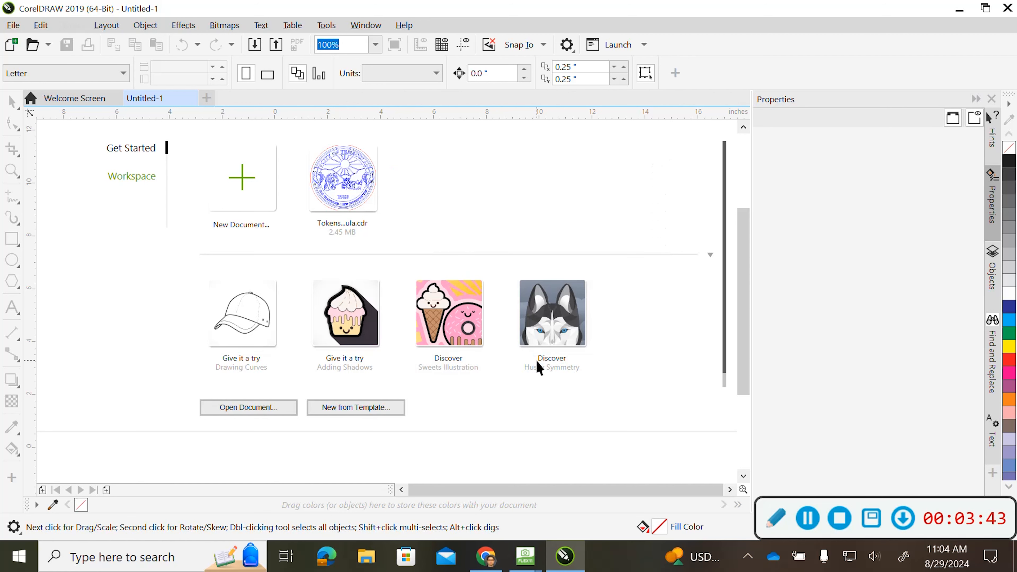
Set the page dimensions to 32 inches wide by 18 inches high.
{"action": "double_click", "coordinate": [161, 66]}
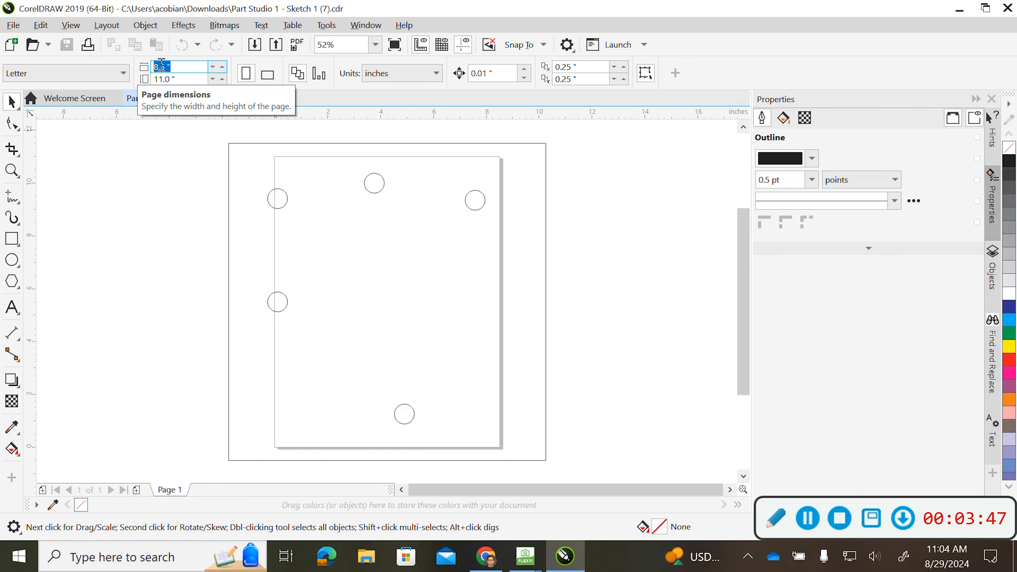
{"action": "key", "text": "Return"}
{"action": "double_click", "coordinate": [150, 79]}
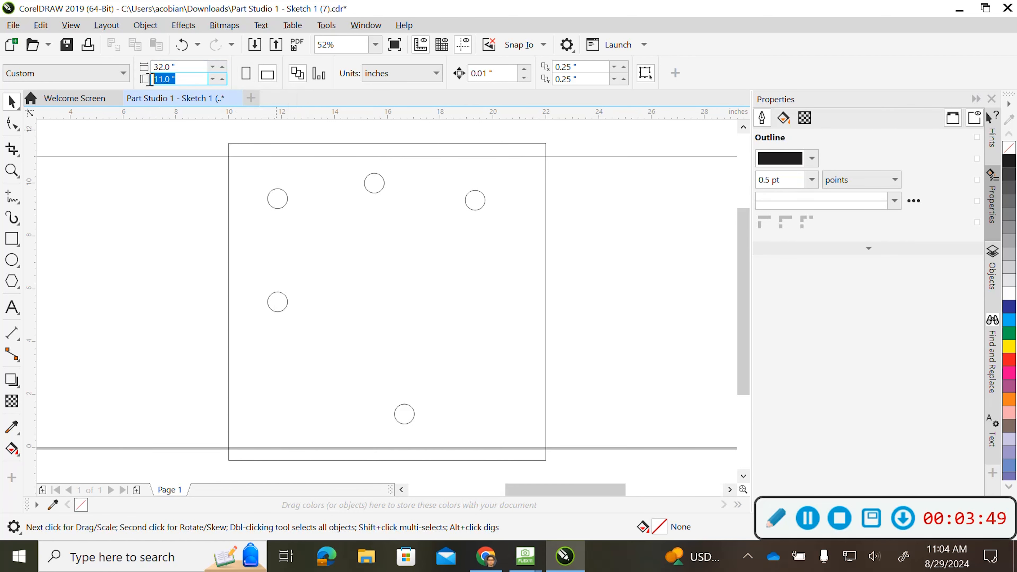
{"action": "type", "text": "1"}
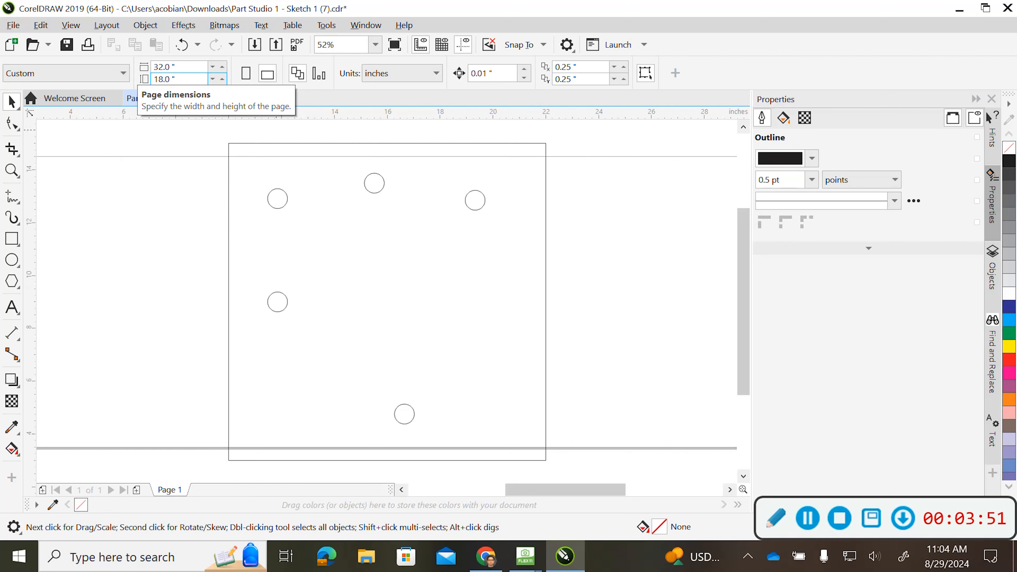
Group the imported square with its circles and move the group about 3 inches left on the page.
{"action": "scroll", "coordinate": [232, 289], "scroll_direction": "down", "scroll_amount": 2}
{"action": "left_click_drag", "start_coordinate": [238, 311], "coordinate": [339, 300]}
{"action": "scroll", "coordinate": [358, 295], "scroll_direction": "up", "scroll_amount": 1}
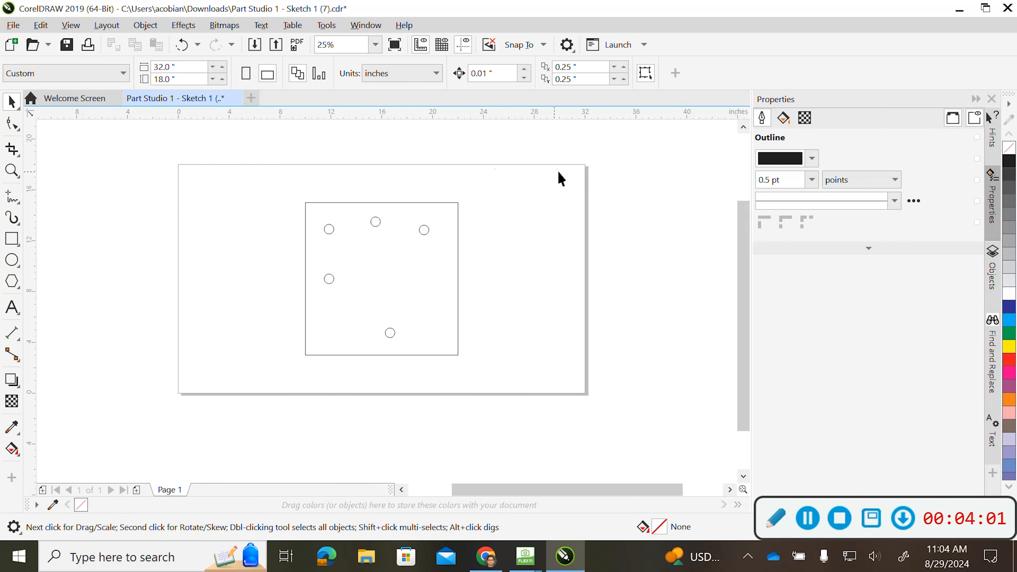
{"action": "left_click_drag", "start_coordinate": [353, 353], "coordinate": [241, 409]}
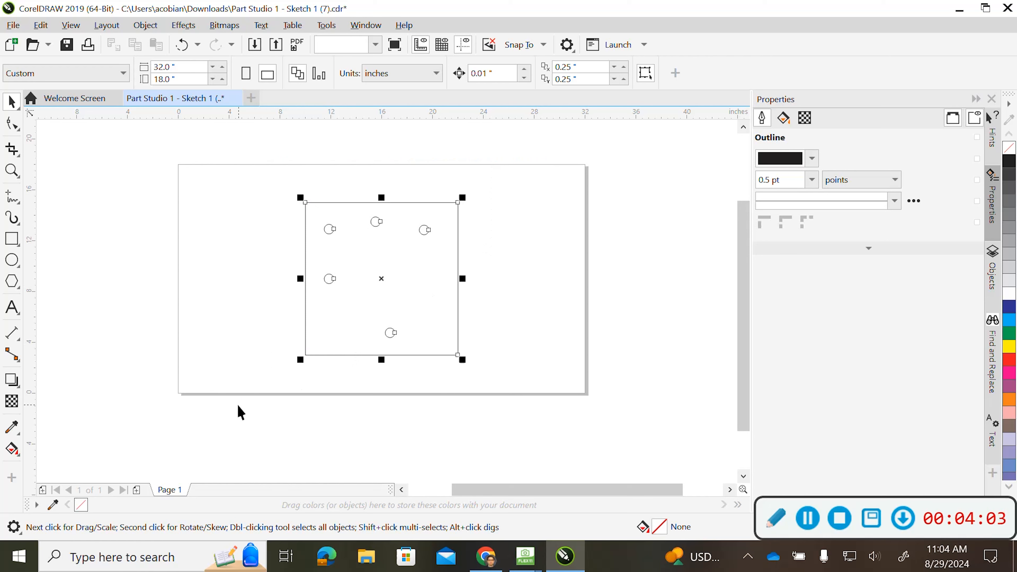
{"action": "left_click", "coordinate": [145, 25]}
{"action": "mouse_move", "coordinate": [256, 250]}
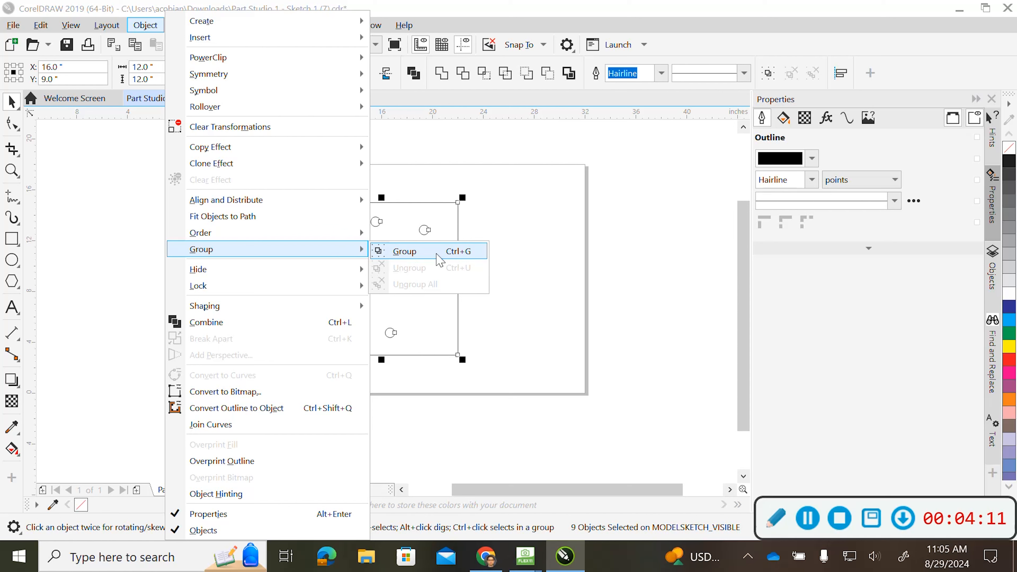
{"action": "left_click", "coordinate": [405, 252]}
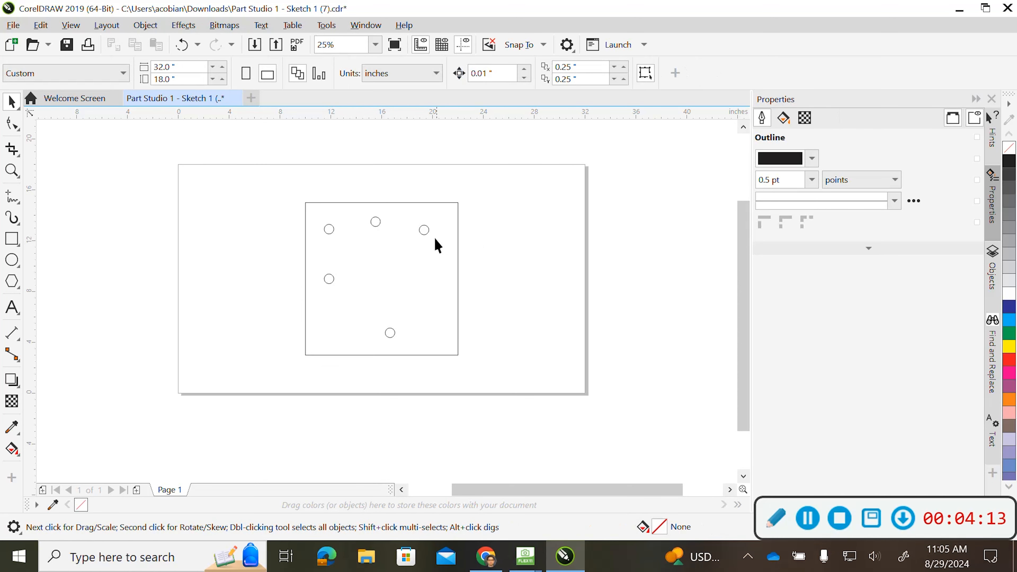
{"action": "left_click_drag", "start_coordinate": [429, 232], "coordinate": [392, 230]}
{"action": "left_click", "coordinate": [483, 242]}
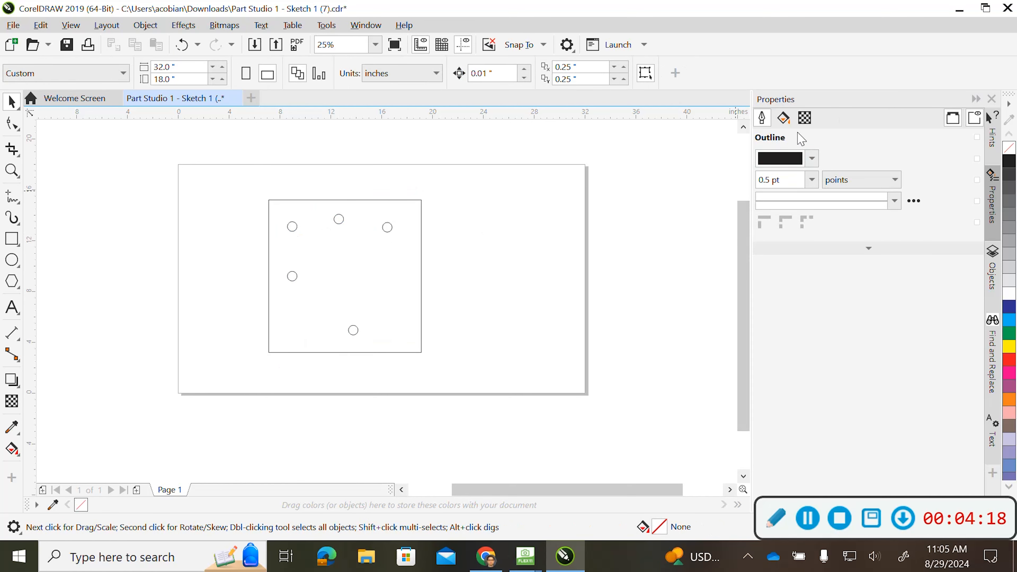
Set the outline color of the grouped drawing to pure red, RGB 255, 0, 0.
{"action": "left_click_drag", "start_coordinate": [597, 170], "coordinate": [231, 364]}
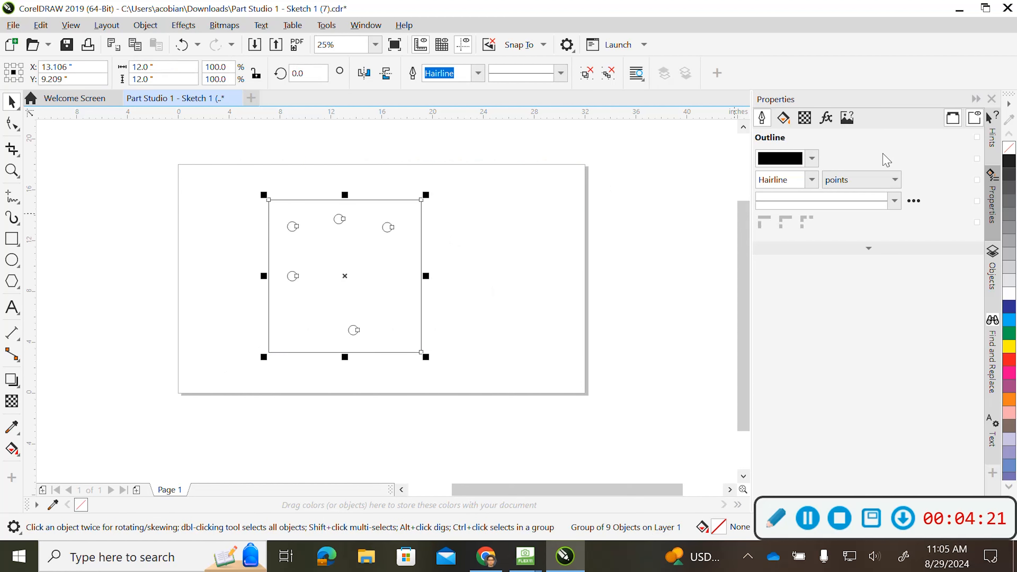
{"action": "left_click", "coordinate": [796, 163]}
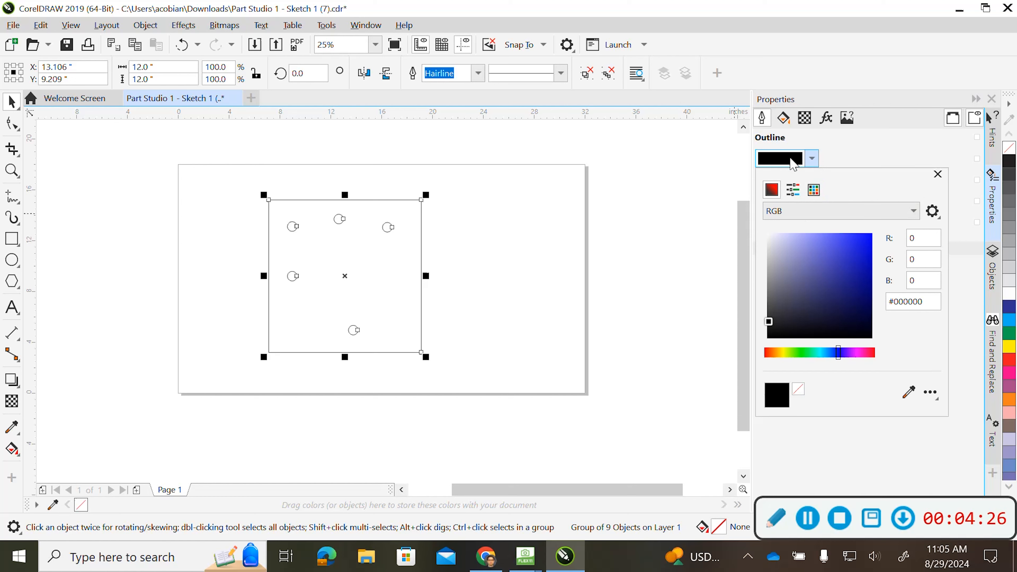
{"action": "left_click", "coordinate": [913, 240]}
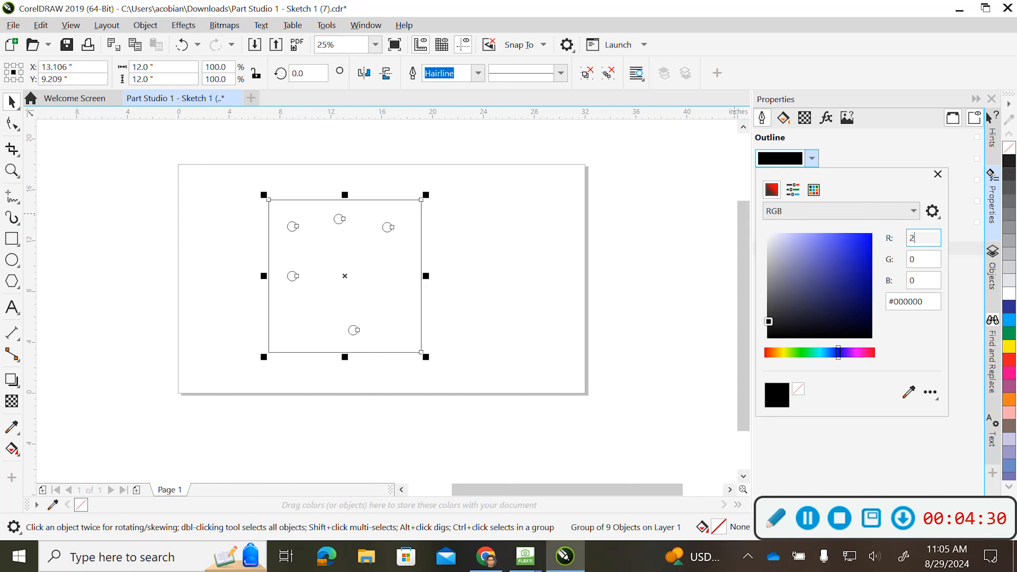
{"action": "left_click", "coordinate": [930, 259]}
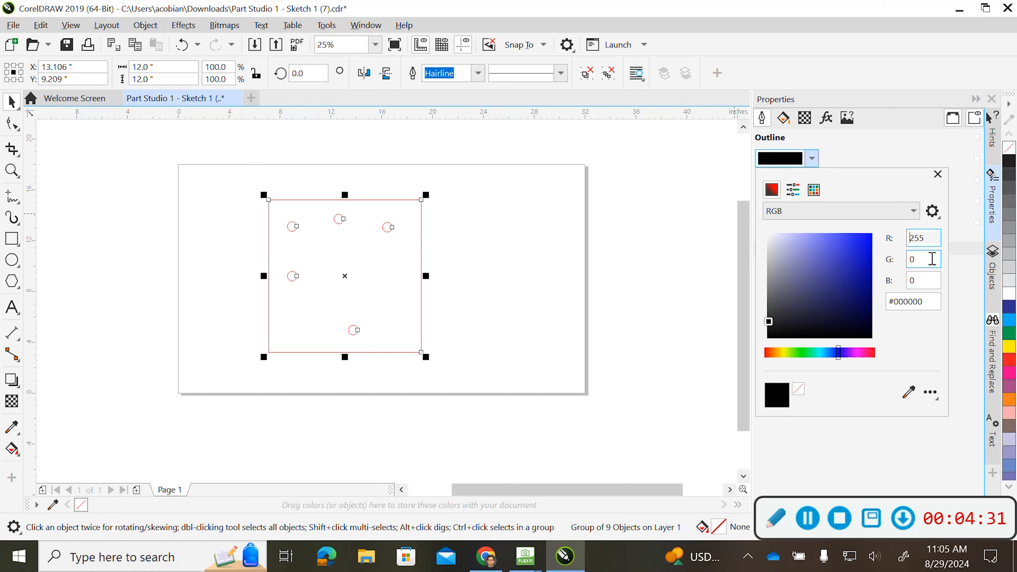
{"action": "left_click", "coordinate": [682, 247]}
{"action": "left_click", "coordinate": [673, 244]}
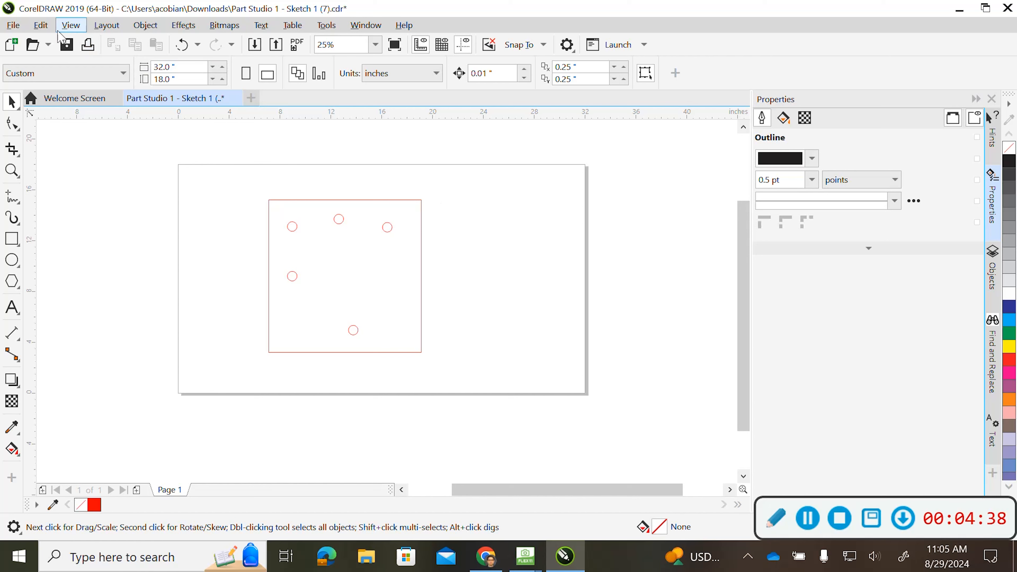
Print the current document to the VLS6.60/75 laser printer.
{"action": "left_click", "coordinate": [14, 25]}
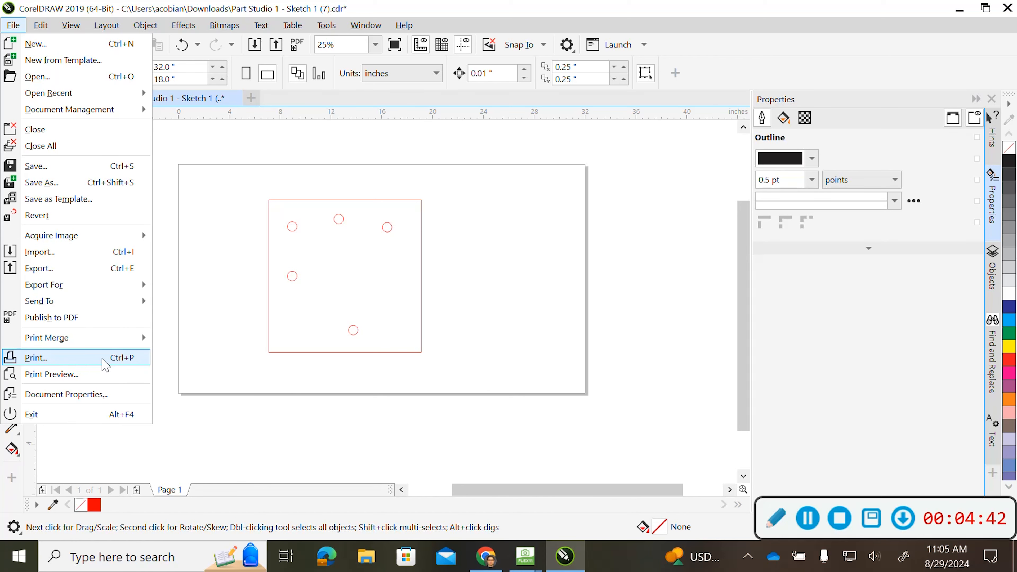
{"action": "left_click", "coordinate": [138, 362]}
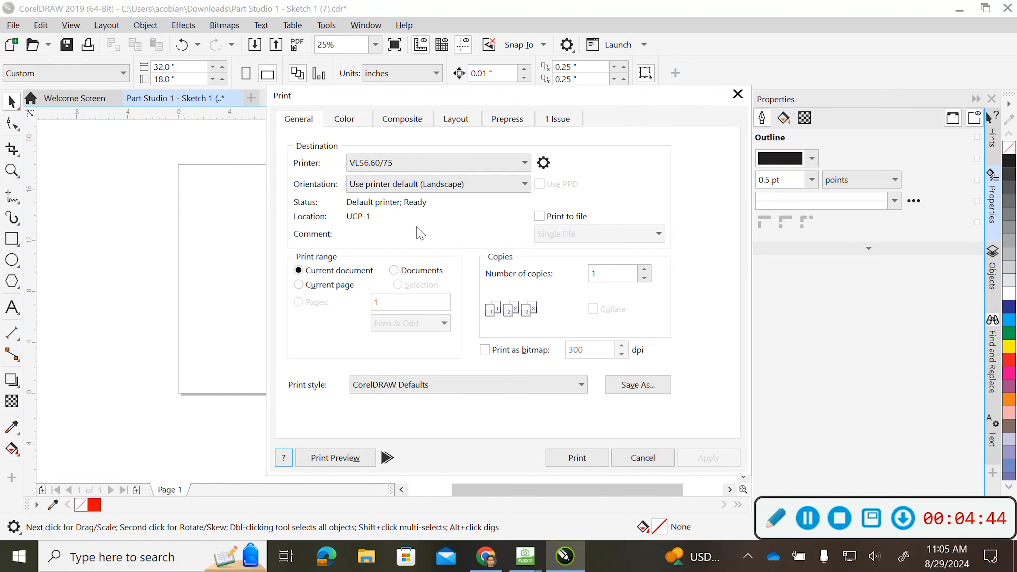
{"action": "left_click", "coordinate": [470, 162]}
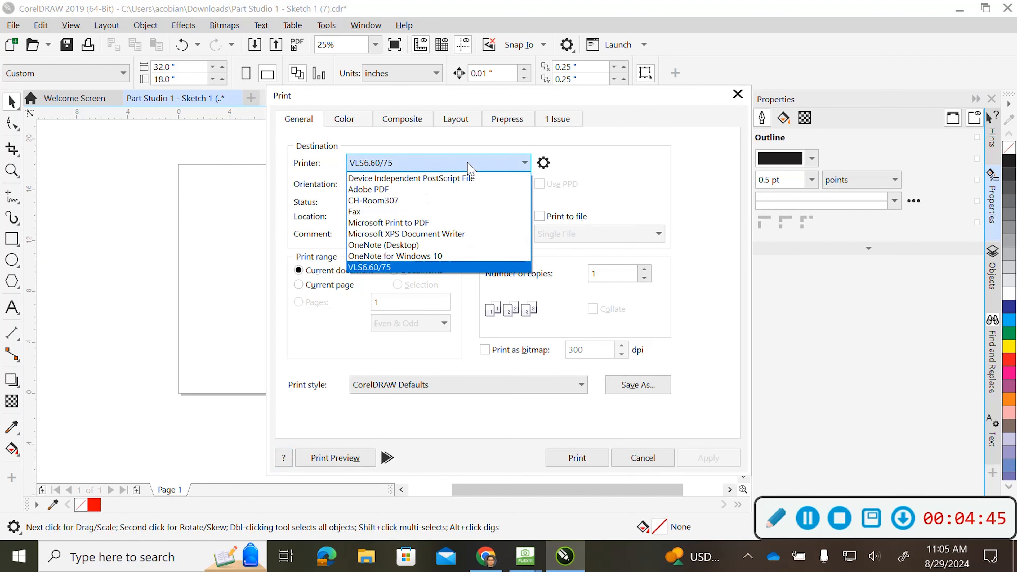
{"action": "left_click", "coordinate": [376, 271]}
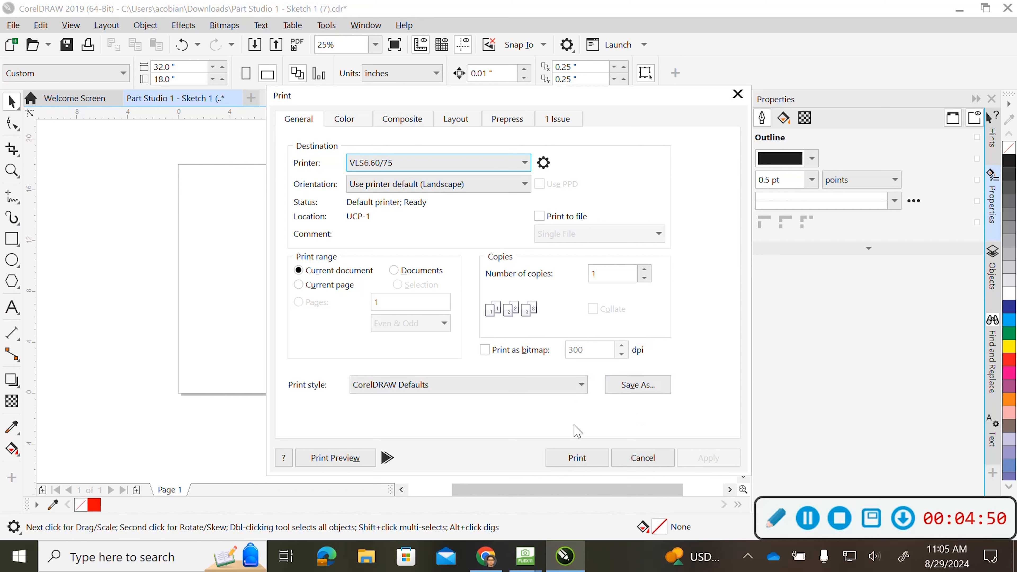
{"action": "left_click", "coordinate": [576, 457]}
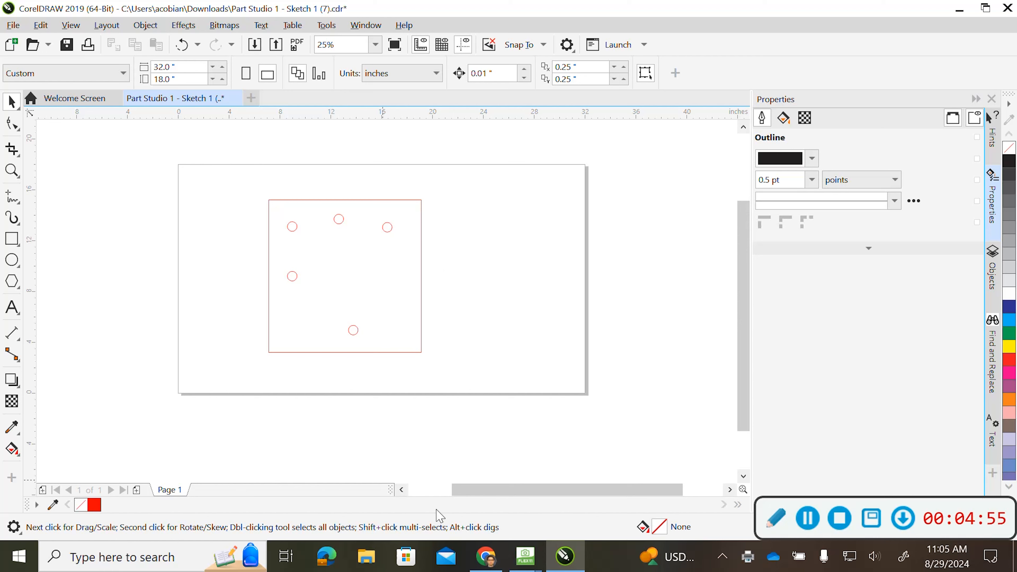
Switch to the UCP laser control panel, look through the two previous jobs and return to the Part Studio 1 - Sketch 1 (7) job.
{"action": "left_click", "coordinate": [959, 11]}
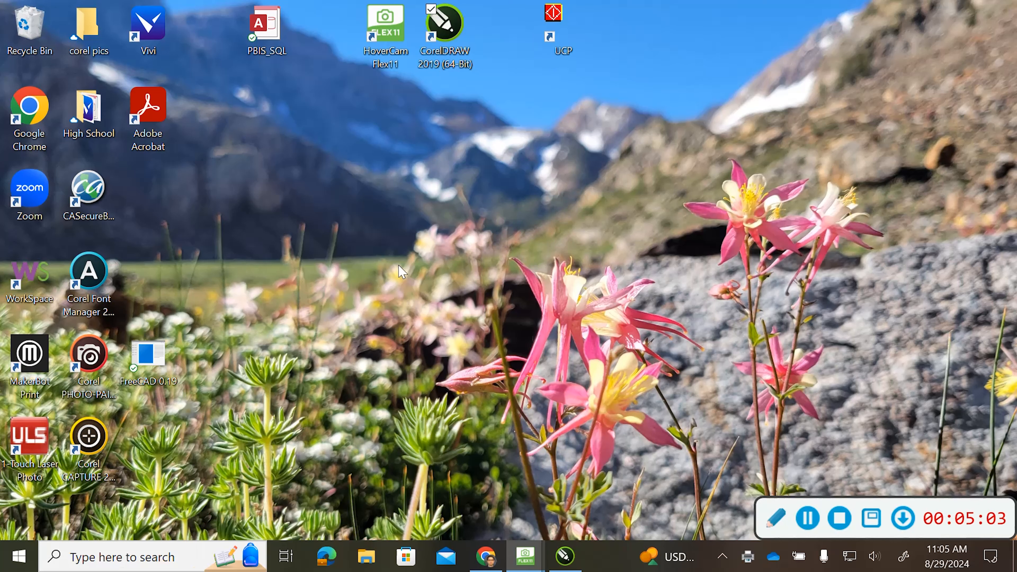
{"action": "double_click", "coordinate": [554, 17]}
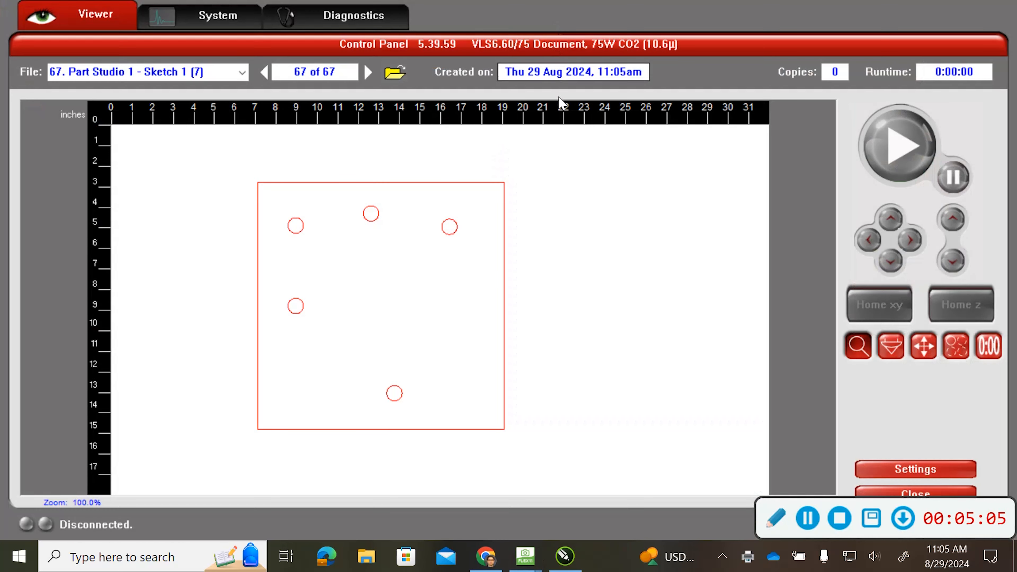
{"action": "left_click", "coordinate": [263, 72]}
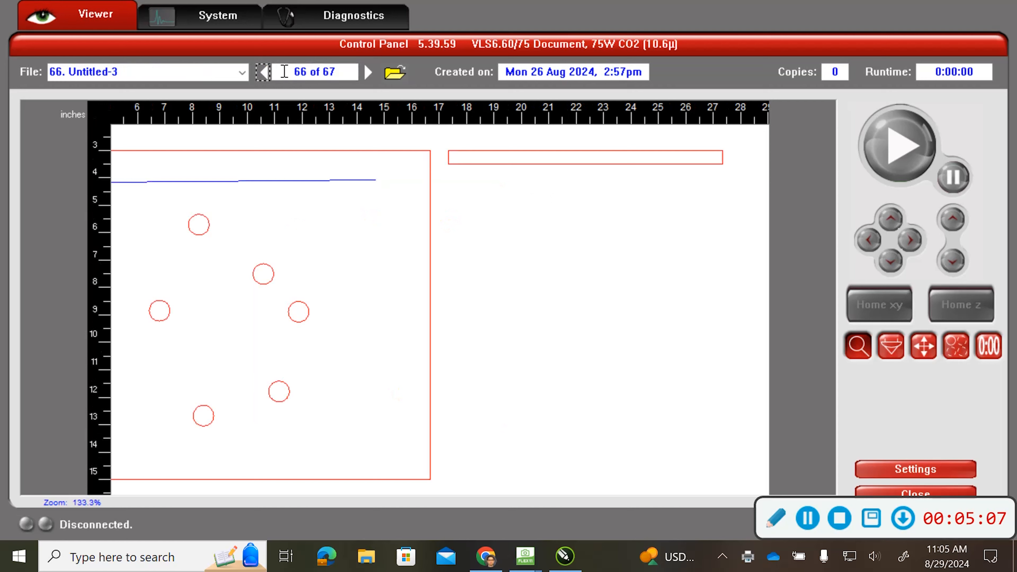
{"action": "left_click", "coordinate": [264, 72]}
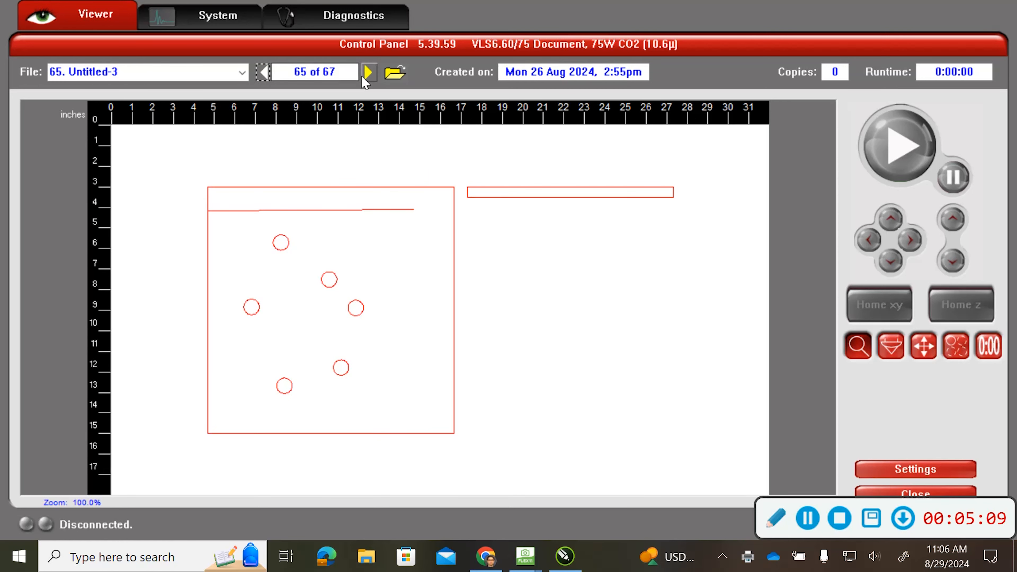
{"action": "left_click", "coordinate": [367, 73]}
{"action": "left_click", "coordinate": [362, 77]}
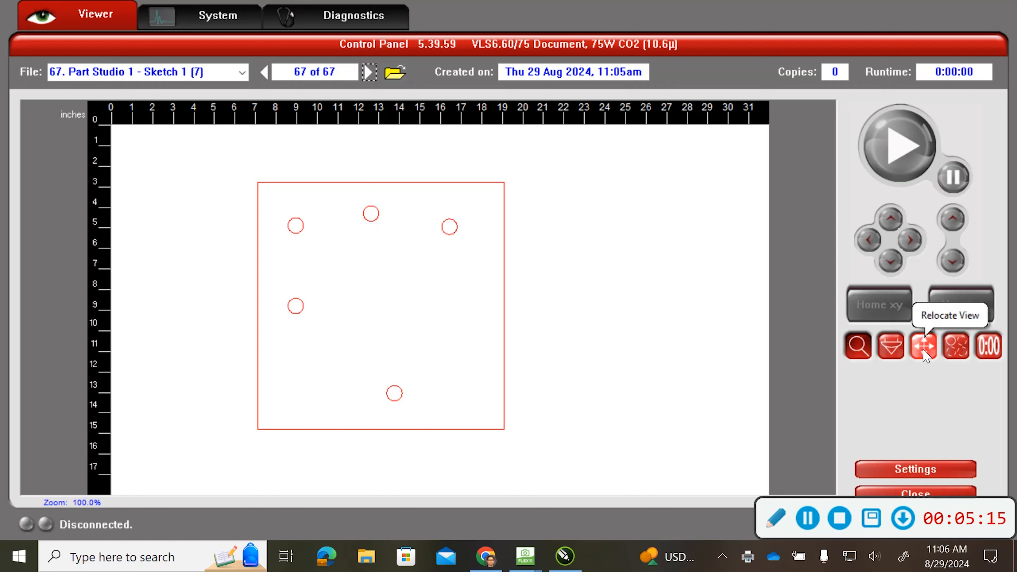
Relocate the job to the upper-left corner of the laser bed, with its center at about x 6.343 and y 6.394 inches.
{"action": "left_click", "coordinate": [923, 347]}
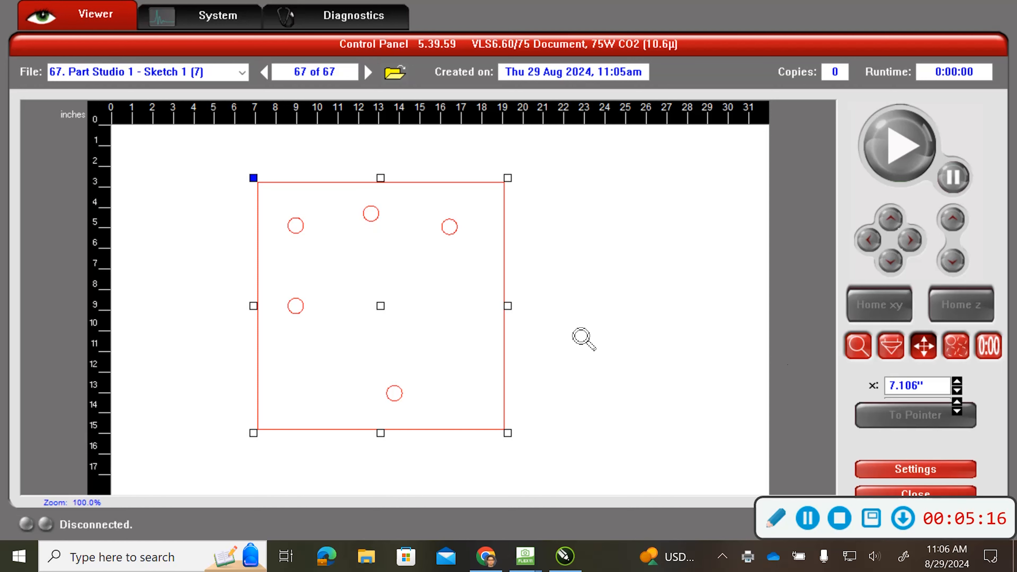
{"action": "left_click", "coordinate": [382, 308]}
{"action": "left_click_drag", "start_coordinate": [383, 309], "coordinate": [243, 260]}
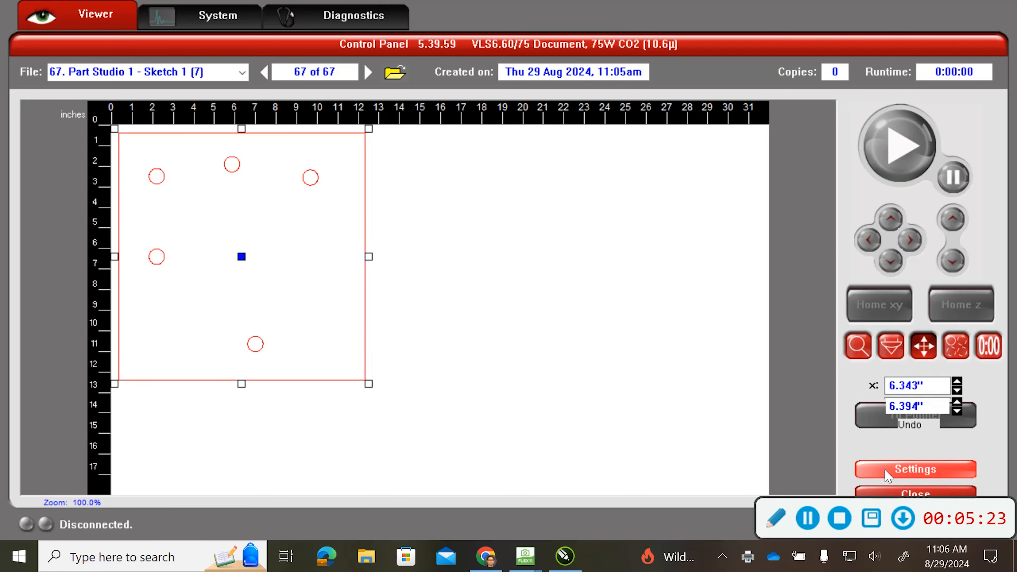
In the job's laser settings, select General Medium Woods from the materials database under Natural, Wood, Medium Wood.
{"action": "left_click", "coordinate": [887, 472]}
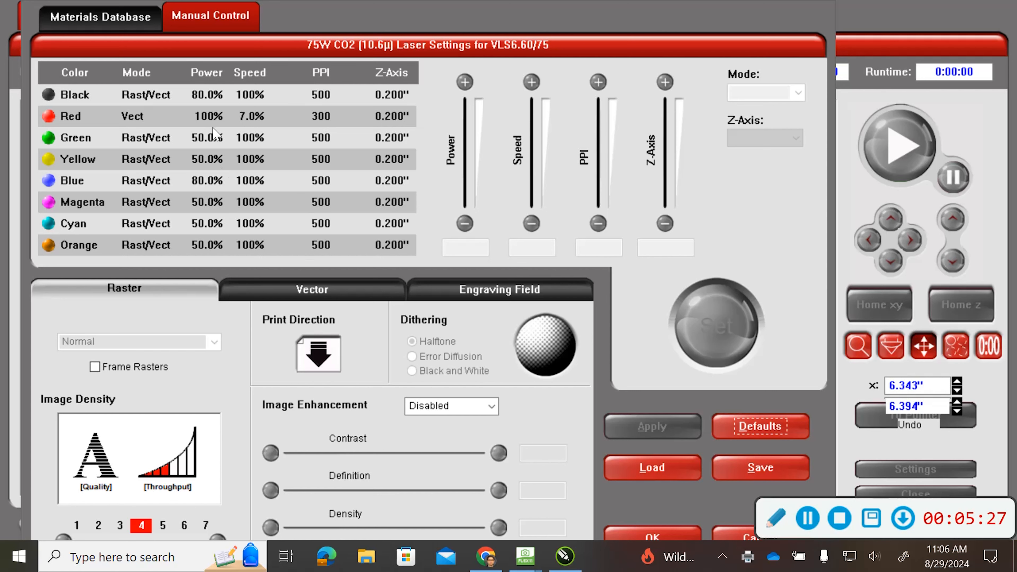
{"action": "left_click", "coordinate": [105, 26]}
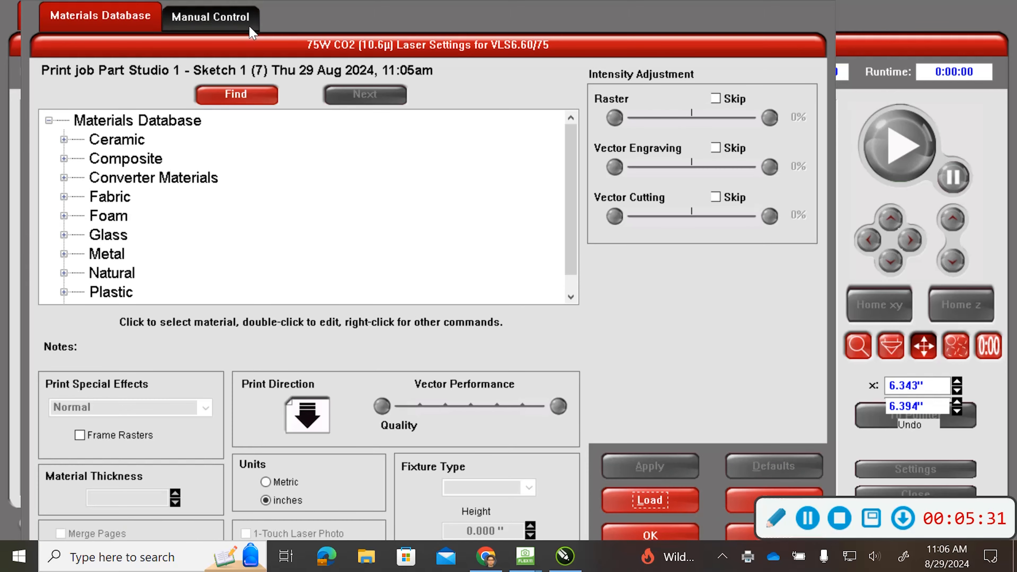
{"action": "scroll", "coordinate": [111, 244], "scroll_direction": "down", "scroll_amount": 1}
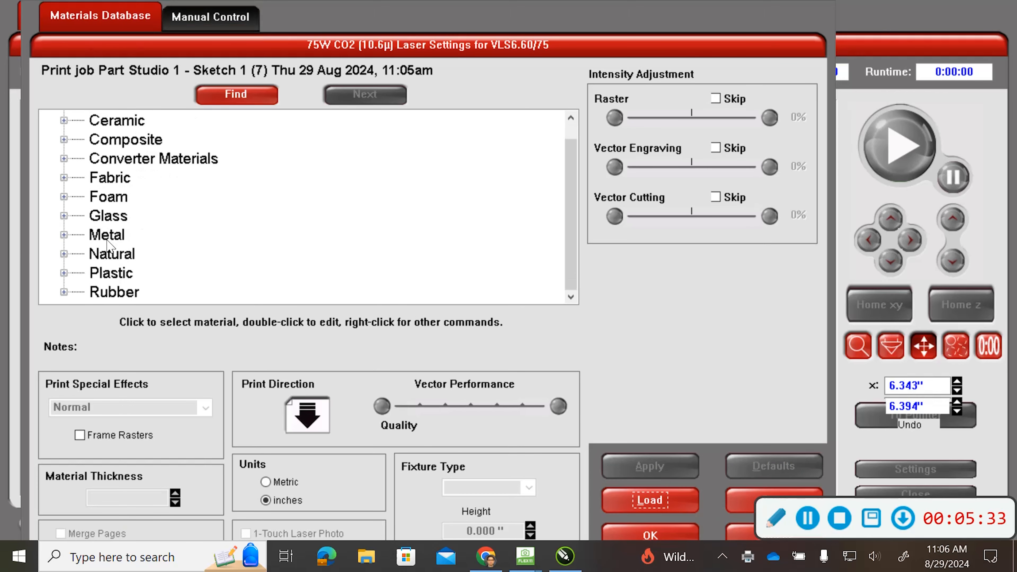
{"action": "left_click", "coordinate": [66, 254]}
{"action": "scroll", "coordinate": [114, 218], "scroll_direction": "down", "scroll_amount": 1}
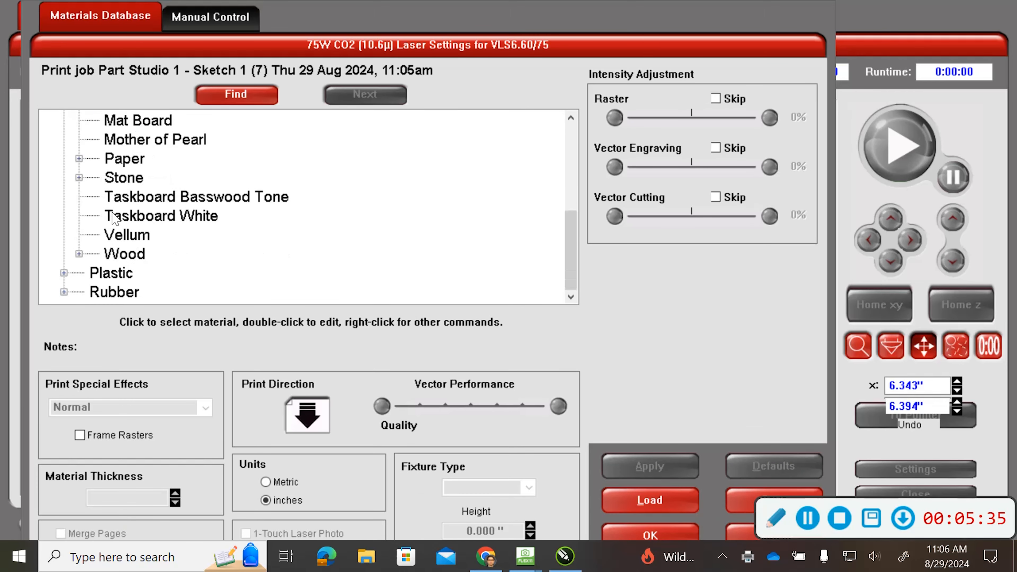
{"action": "left_click", "coordinate": [85, 255]}
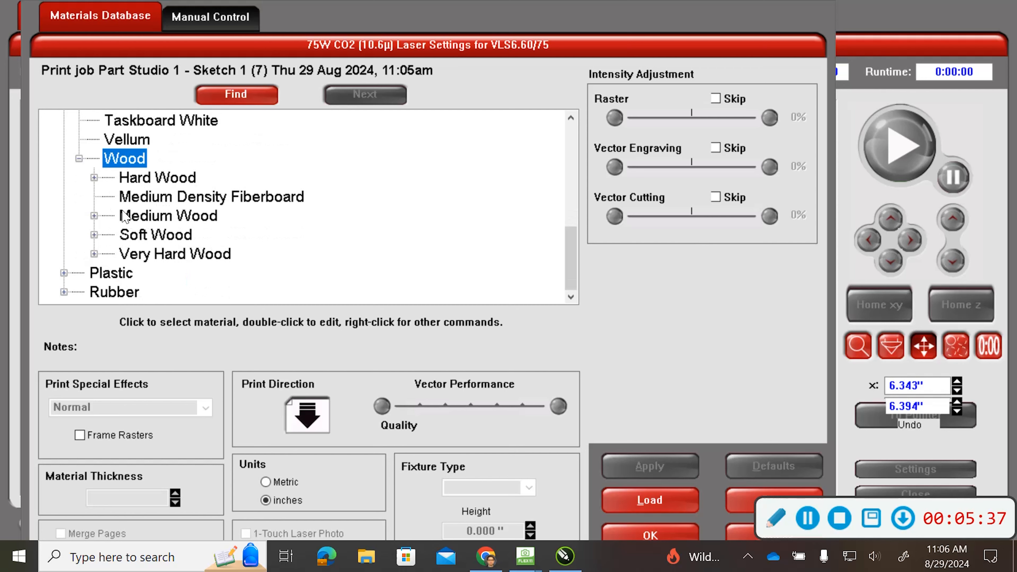
{"action": "left_click", "coordinate": [115, 218]}
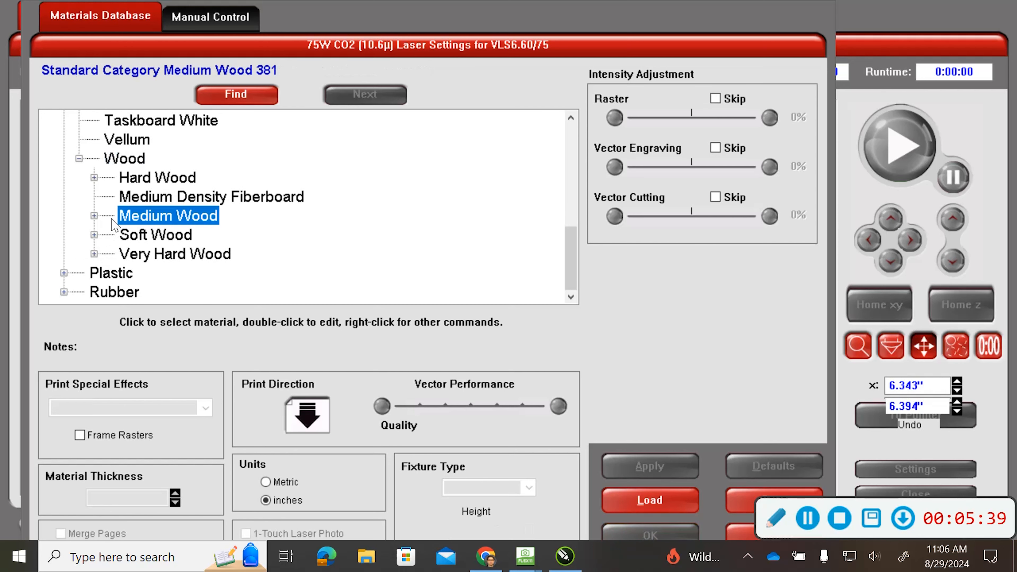
{"action": "left_click", "coordinate": [94, 216]}
{"action": "left_click", "coordinate": [162, 220]}
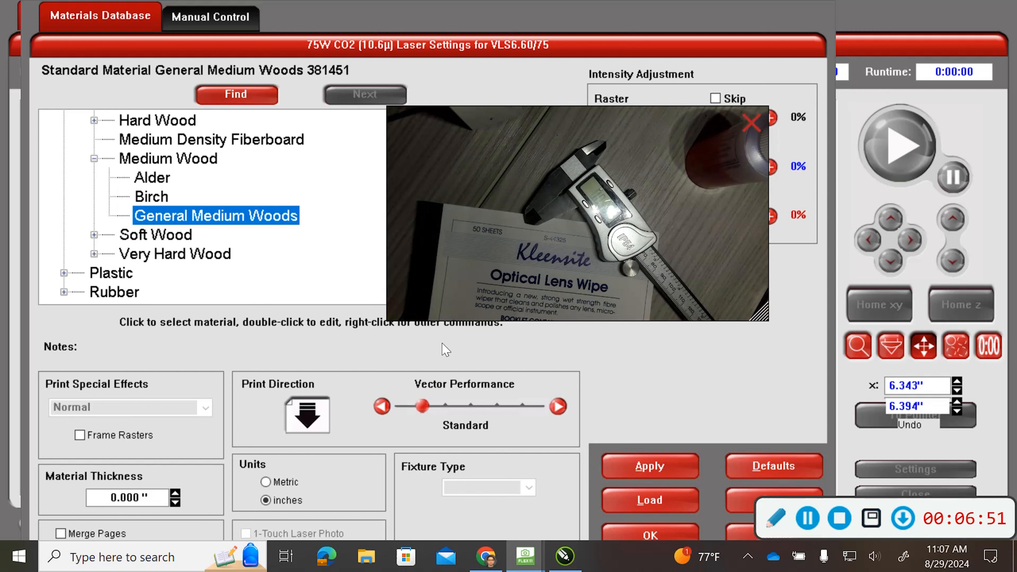
Set the material thickness to 0.2 inches, apply it and accept the laser settings.
{"action": "left_click_drag", "start_coordinate": [146, 498], "coordinate": [123, 499]}
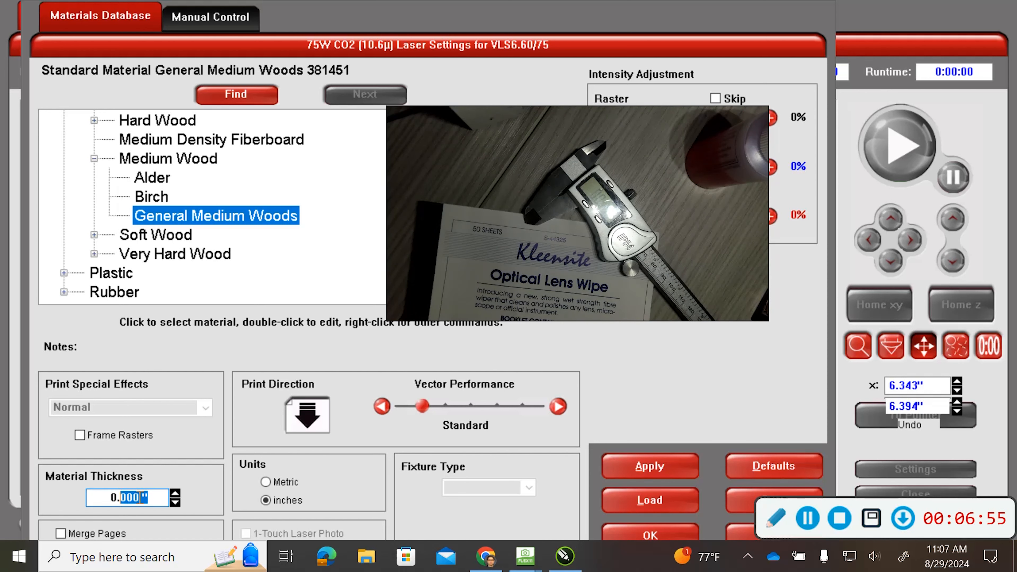
{"action": "type", "text": "2"}
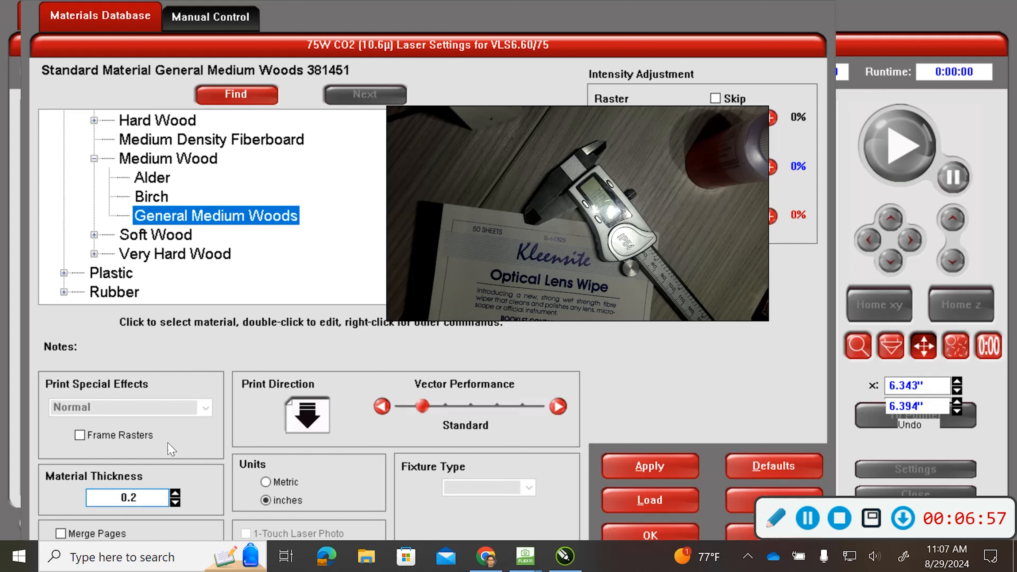
{"action": "left_click", "coordinate": [634, 466]}
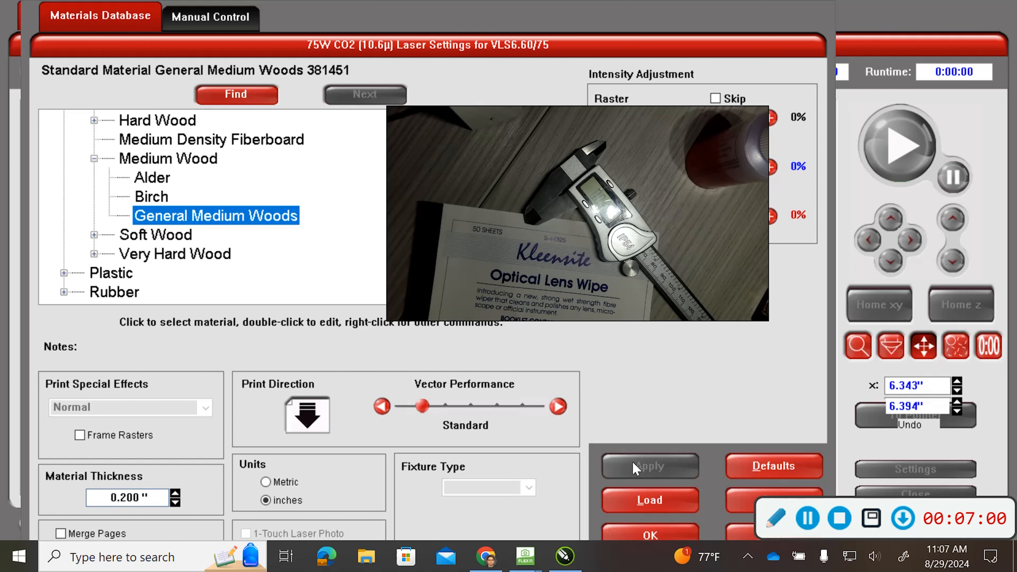
{"action": "left_click", "coordinate": [659, 530]}
{"action": "left_click_drag", "start_coordinate": [623, 240], "coordinate": [632, 444]}
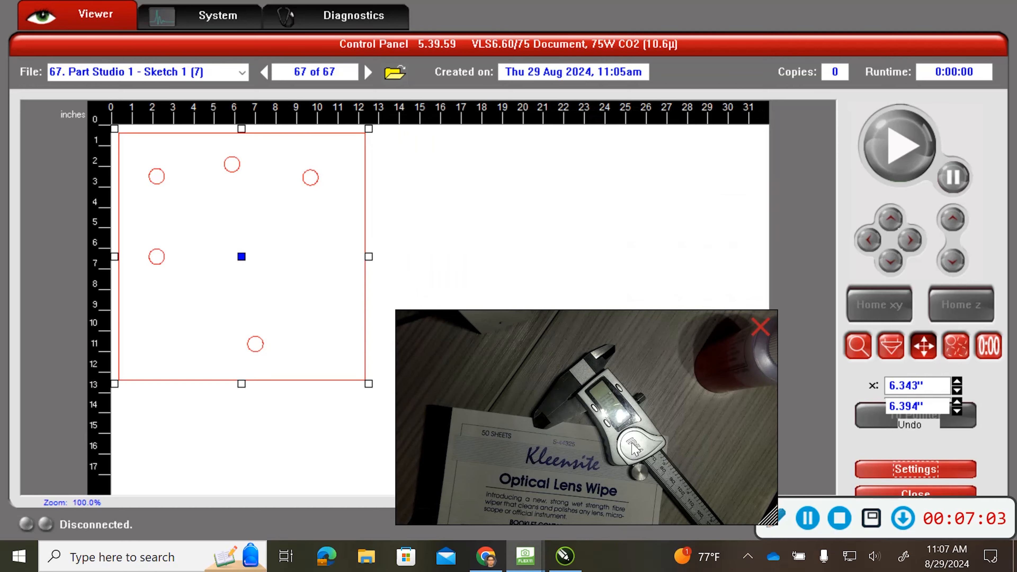
{"action": "left_click_drag", "start_coordinate": [698, 396], "coordinate": [641, 326]}
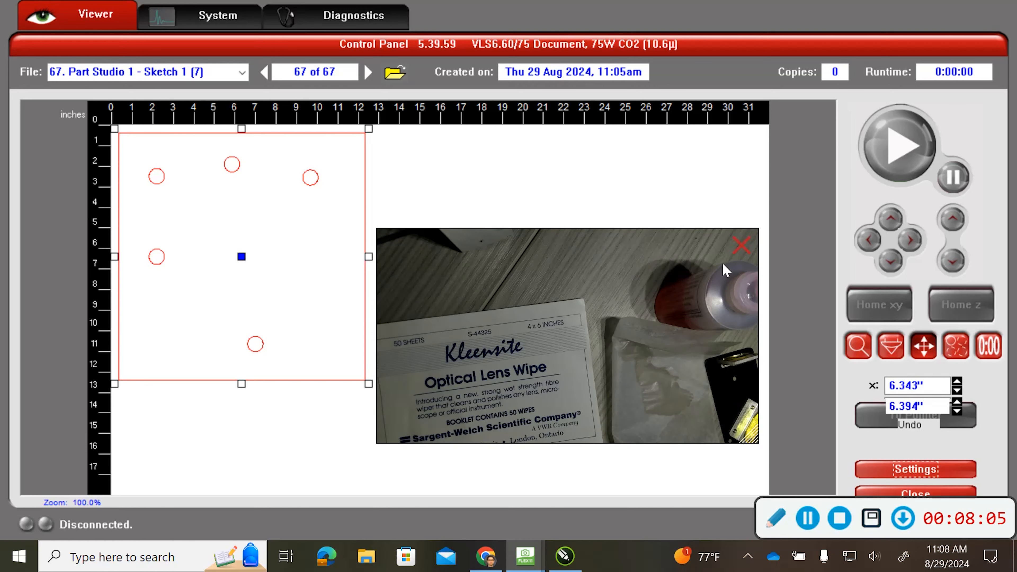
{"action": "left_click", "coordinate": [757, 260]}
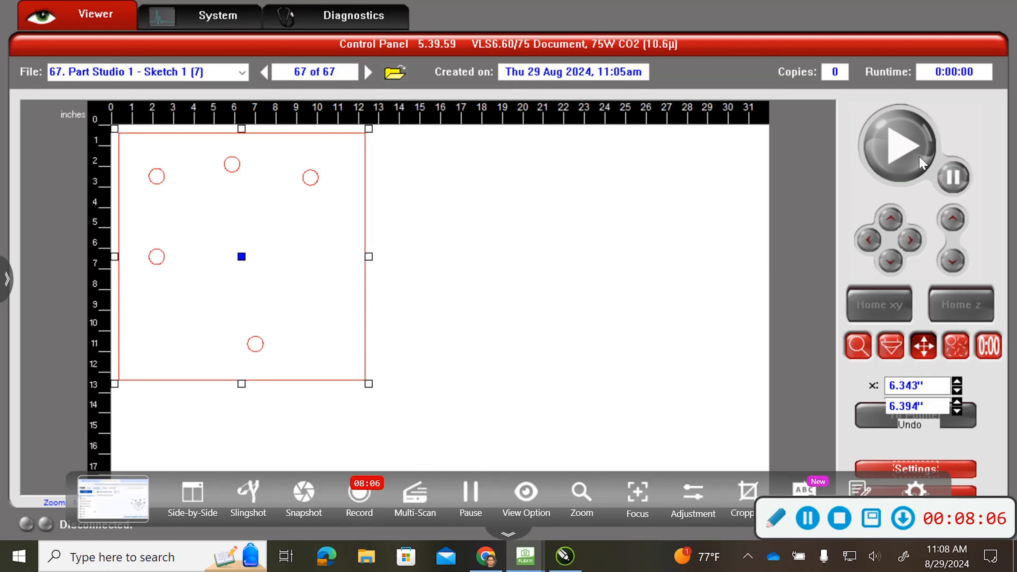